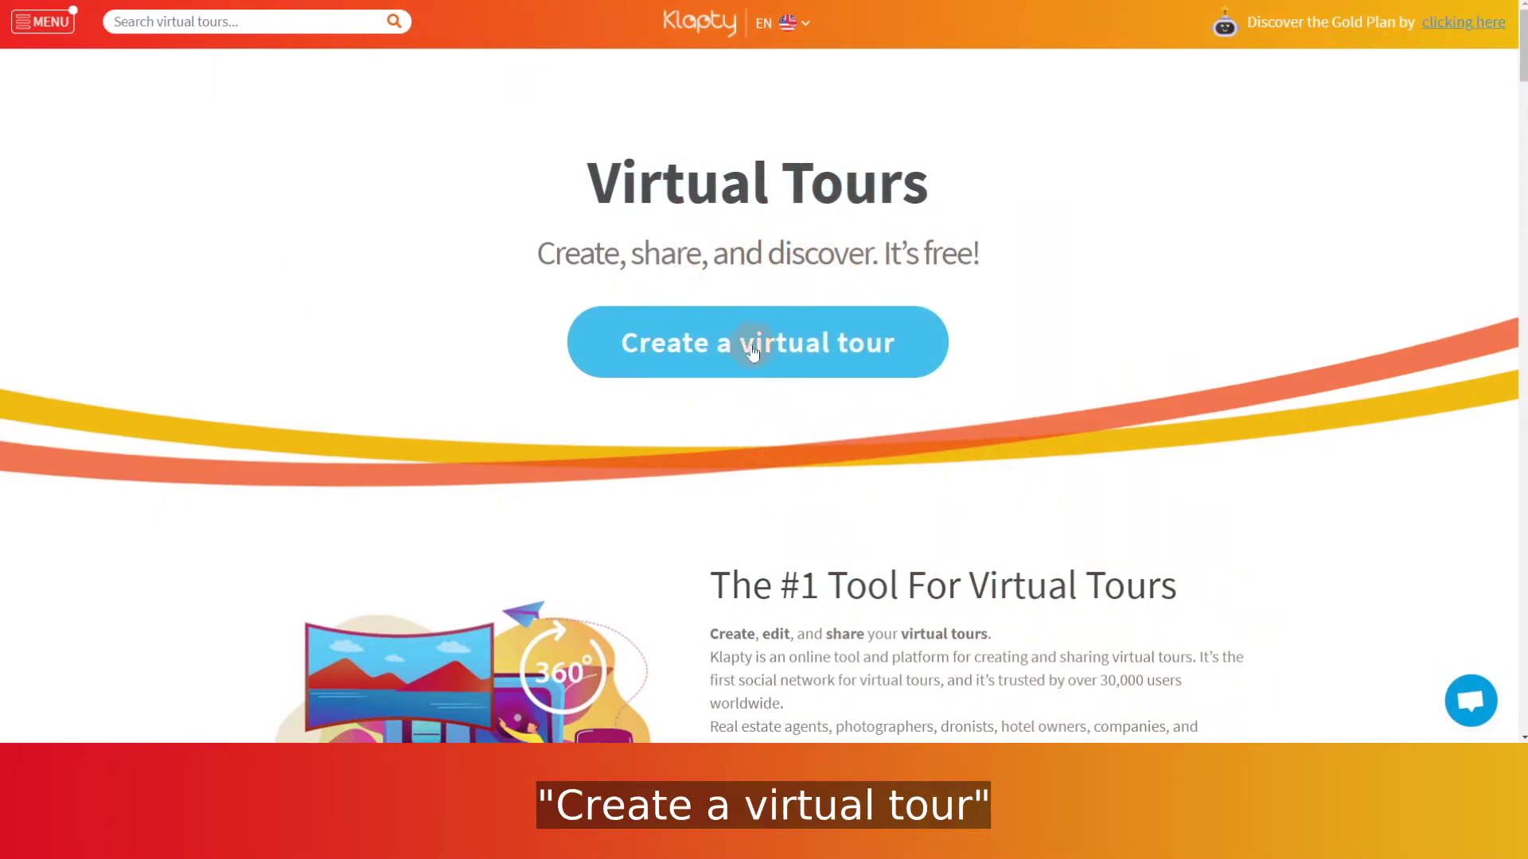
# Step: From the main menu, start a new virtual tour built from your own photos
pyautogui.click(44, 22)
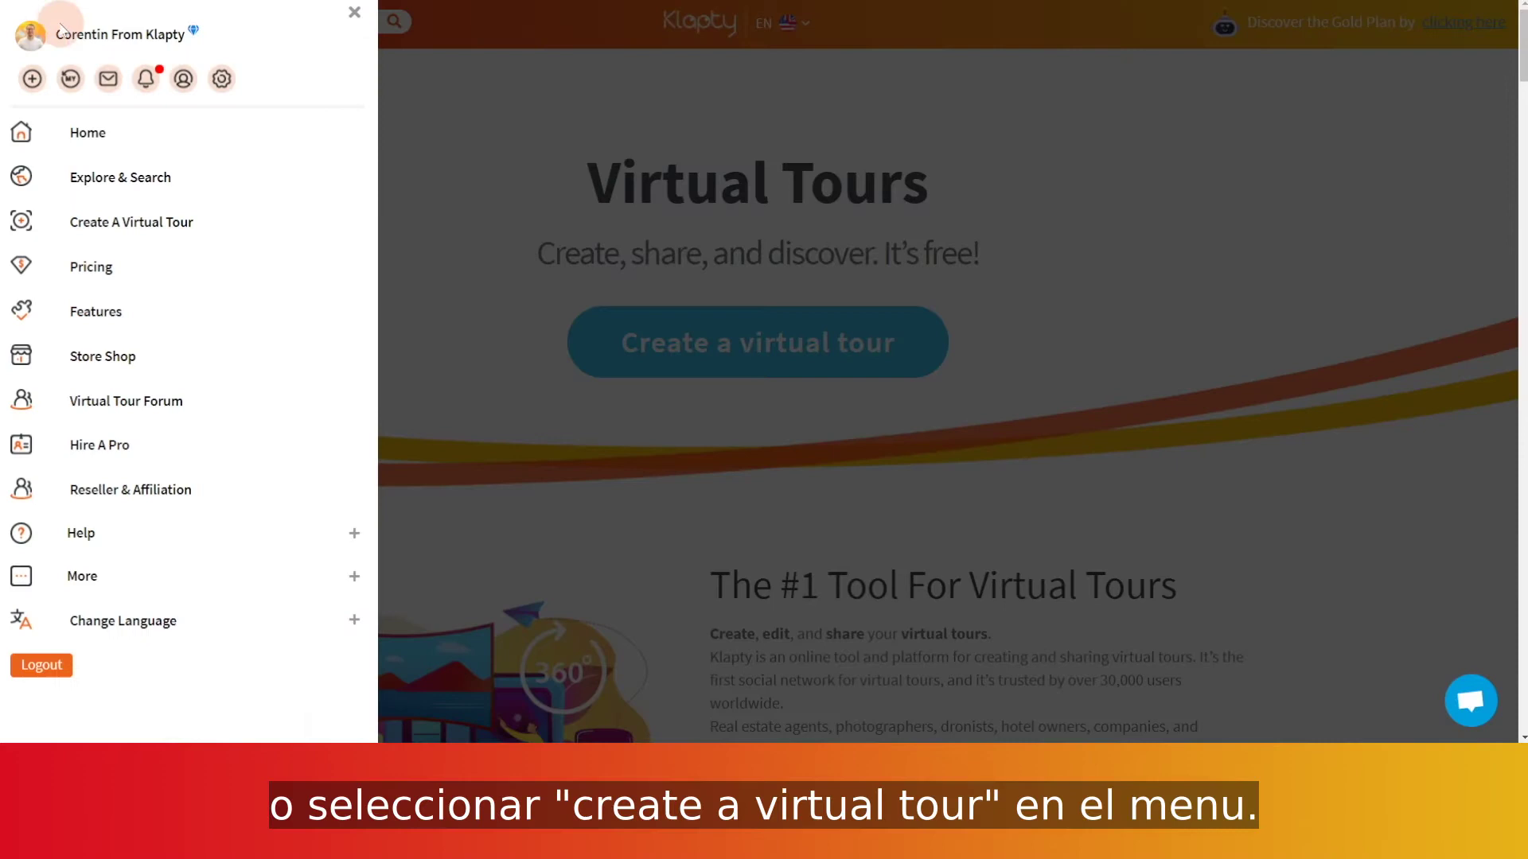
pyautogui.click(146, 226)
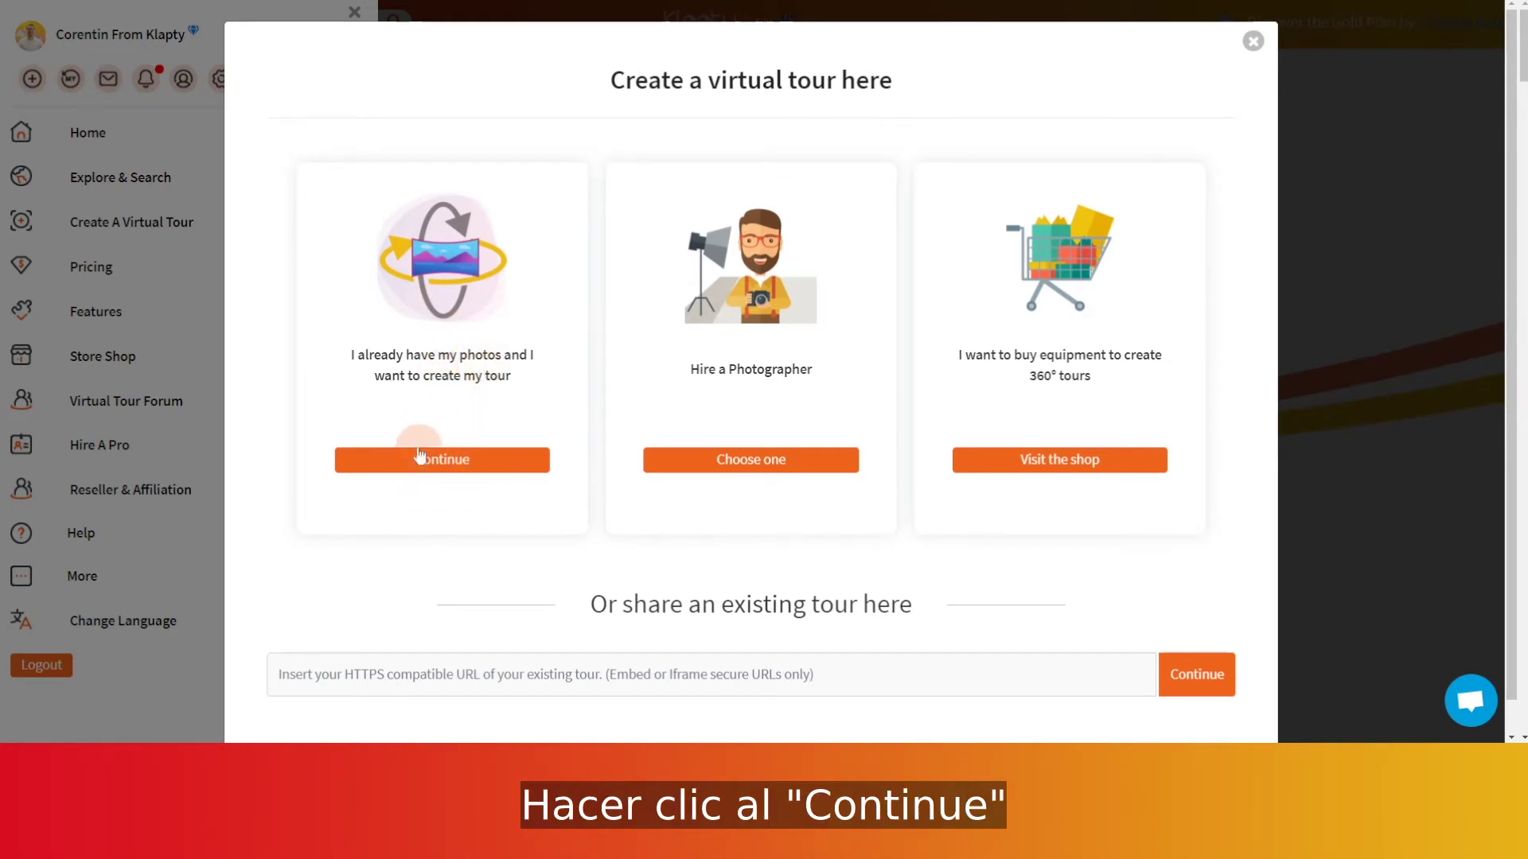
pyautogui.click(454, 467)
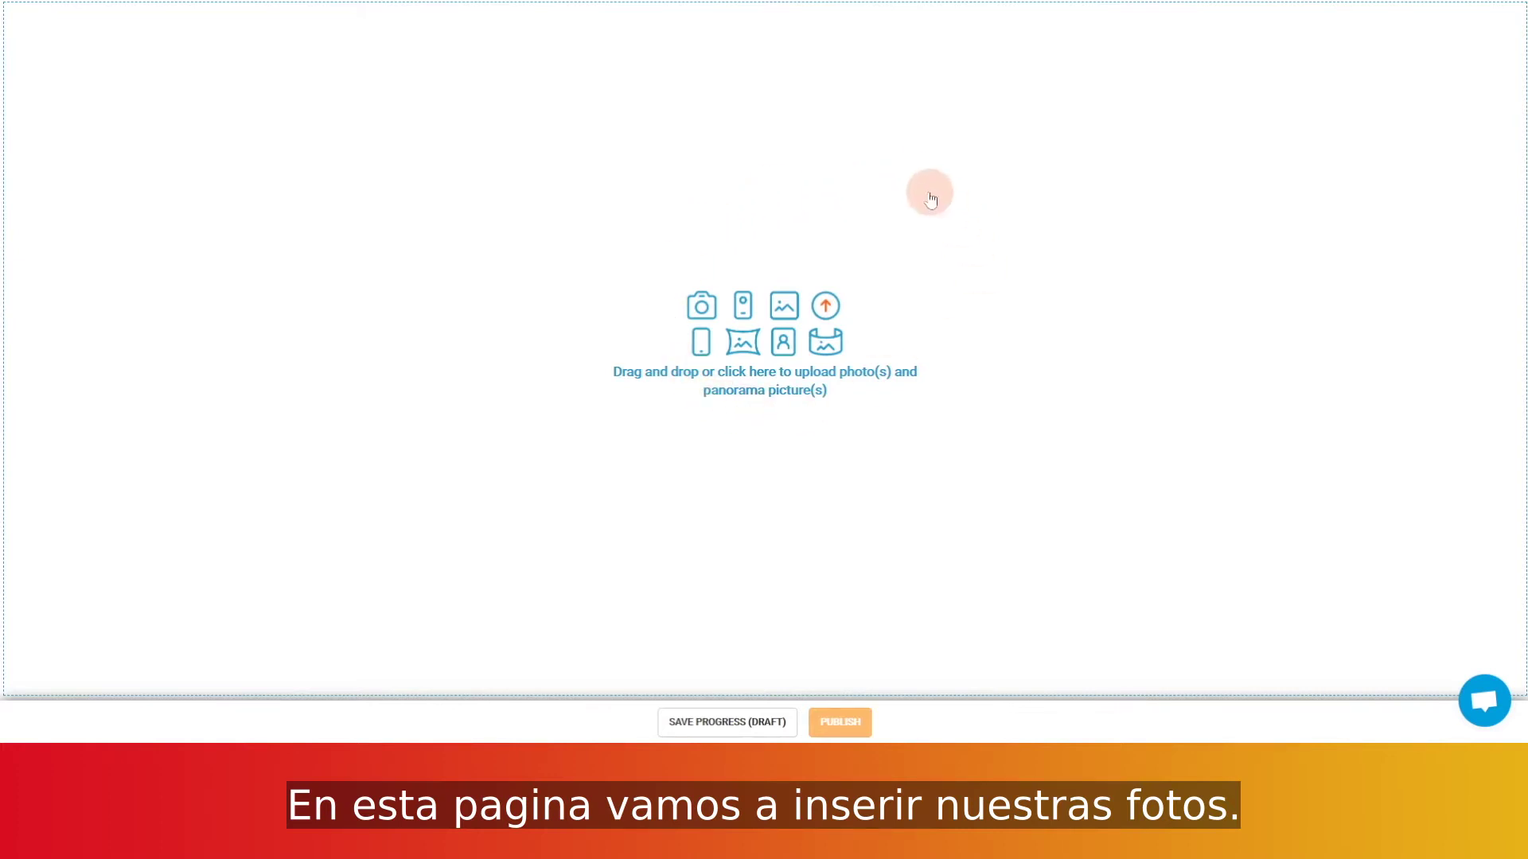
# Step: Select and upload the panoramas 1.jpg and 2.jpg through the Ouvrir dialog
pyautogui.click(776, 339)
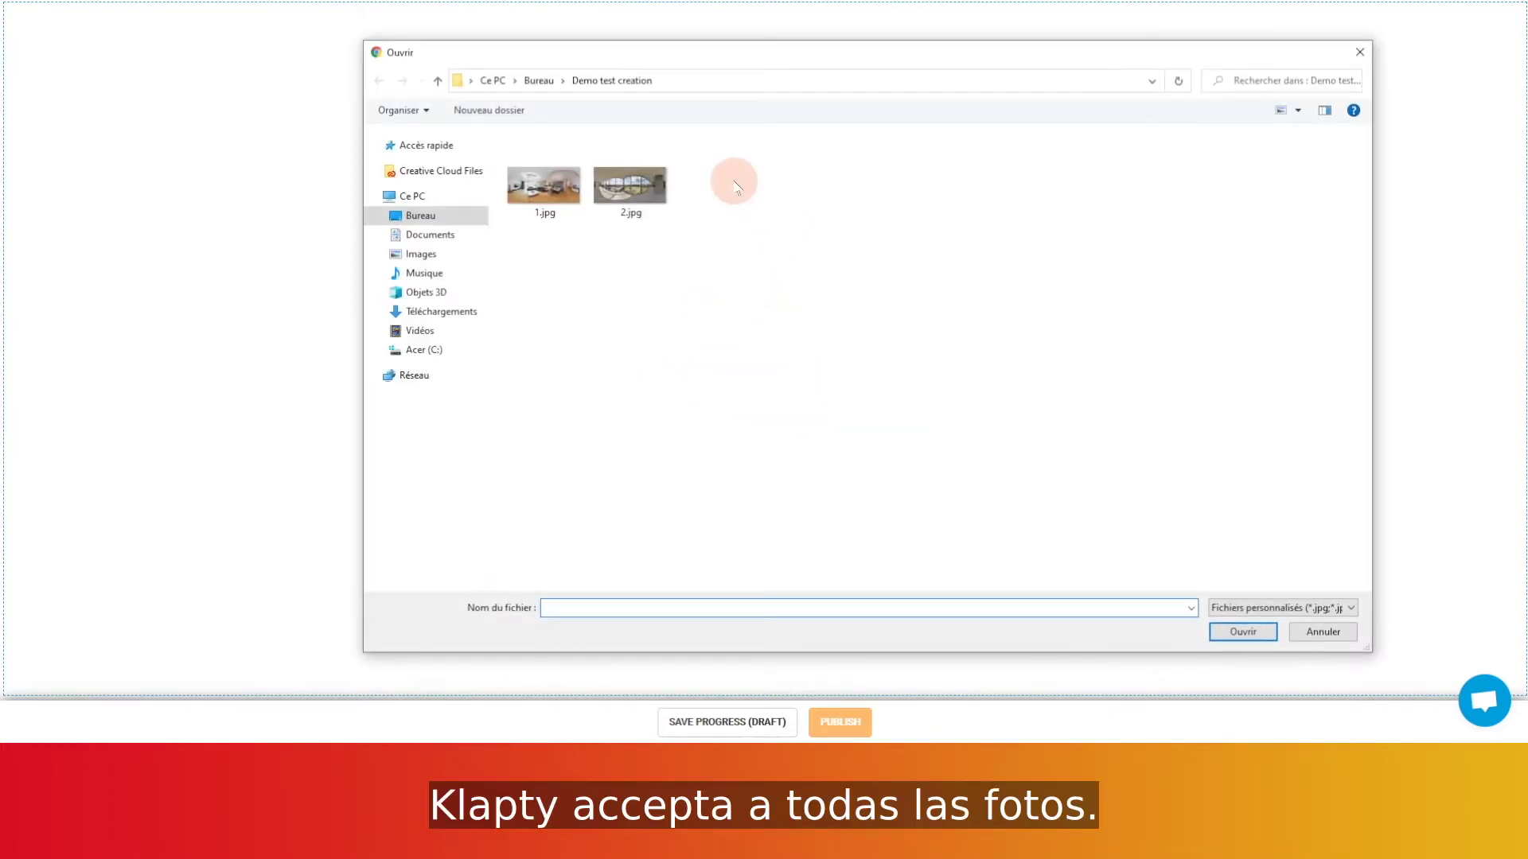
pyautogui.moveTo(735, 184); pyautogui.dragTo(561, 203)
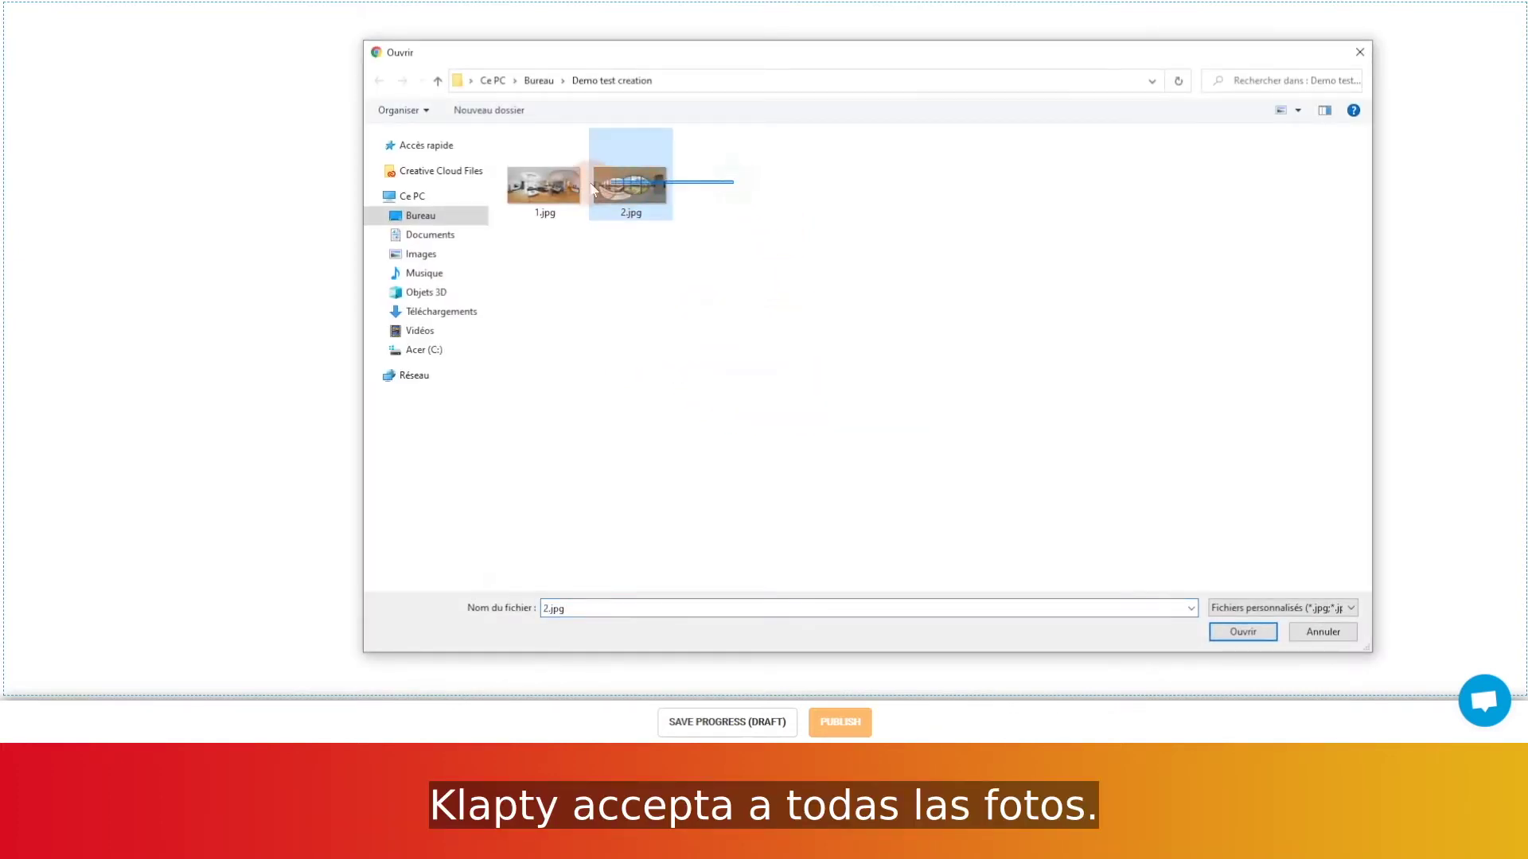
pyautogui.click(1248, 635)
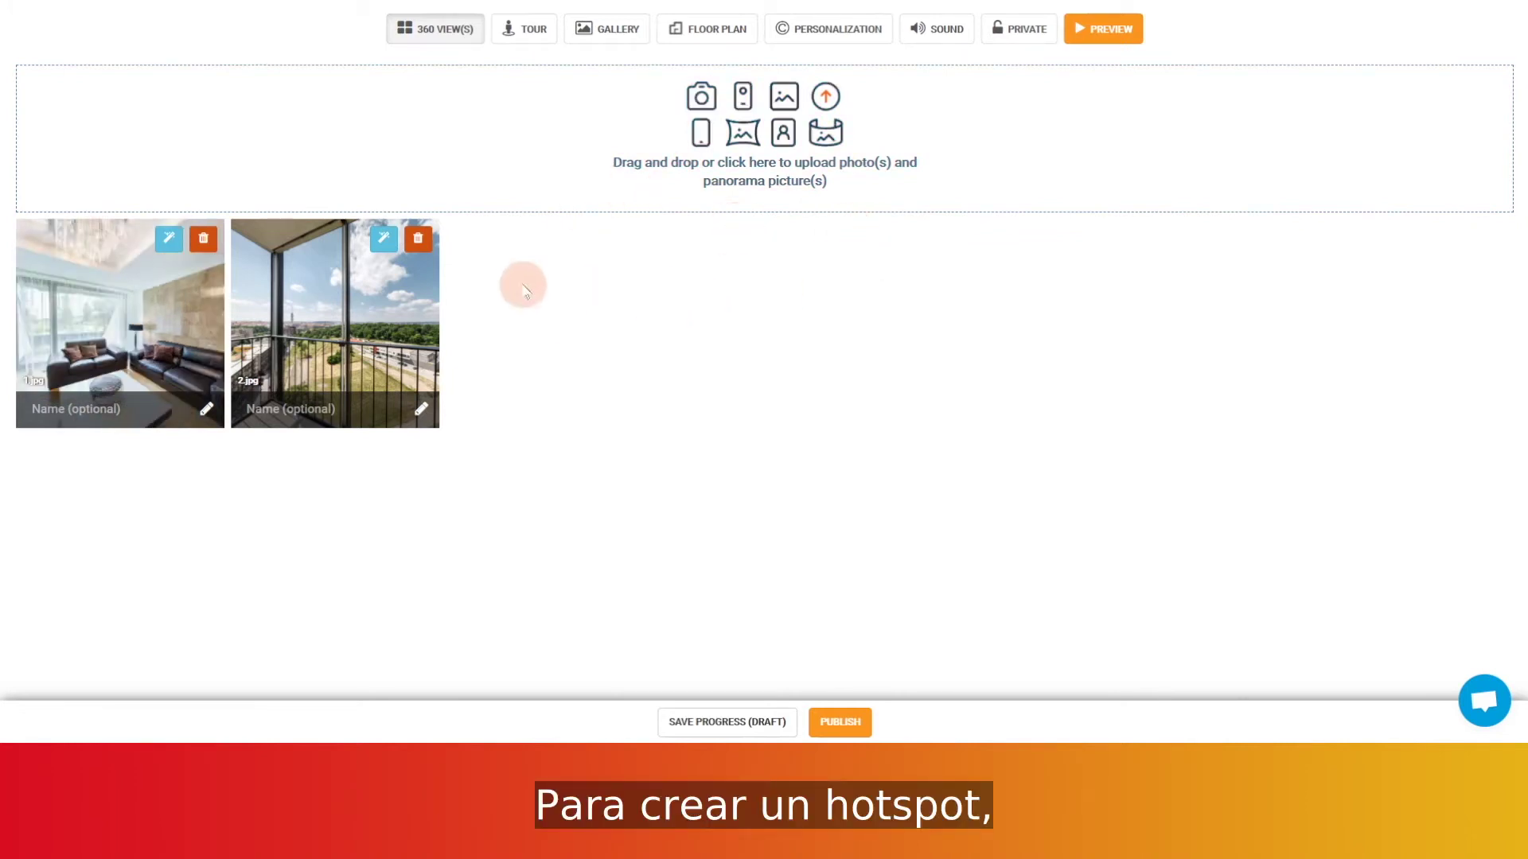
# Step: Place a link hotspot in the living room panorama and choose its destination photo
pyautogui.click(531, 28)
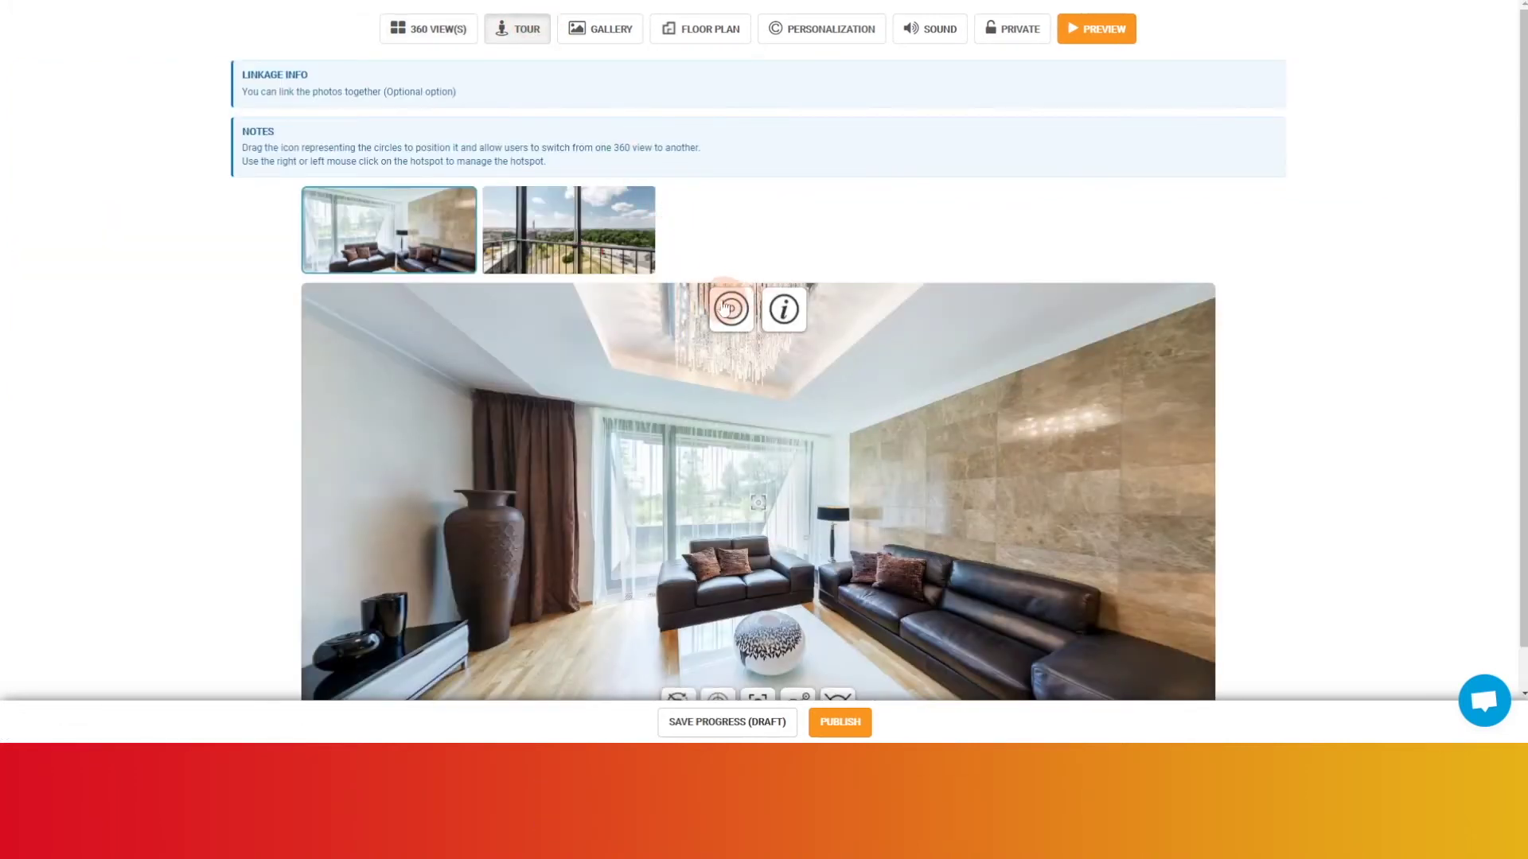
pyautogui.moveTo(736, 309); pyautogui.dragTo(718, 499)
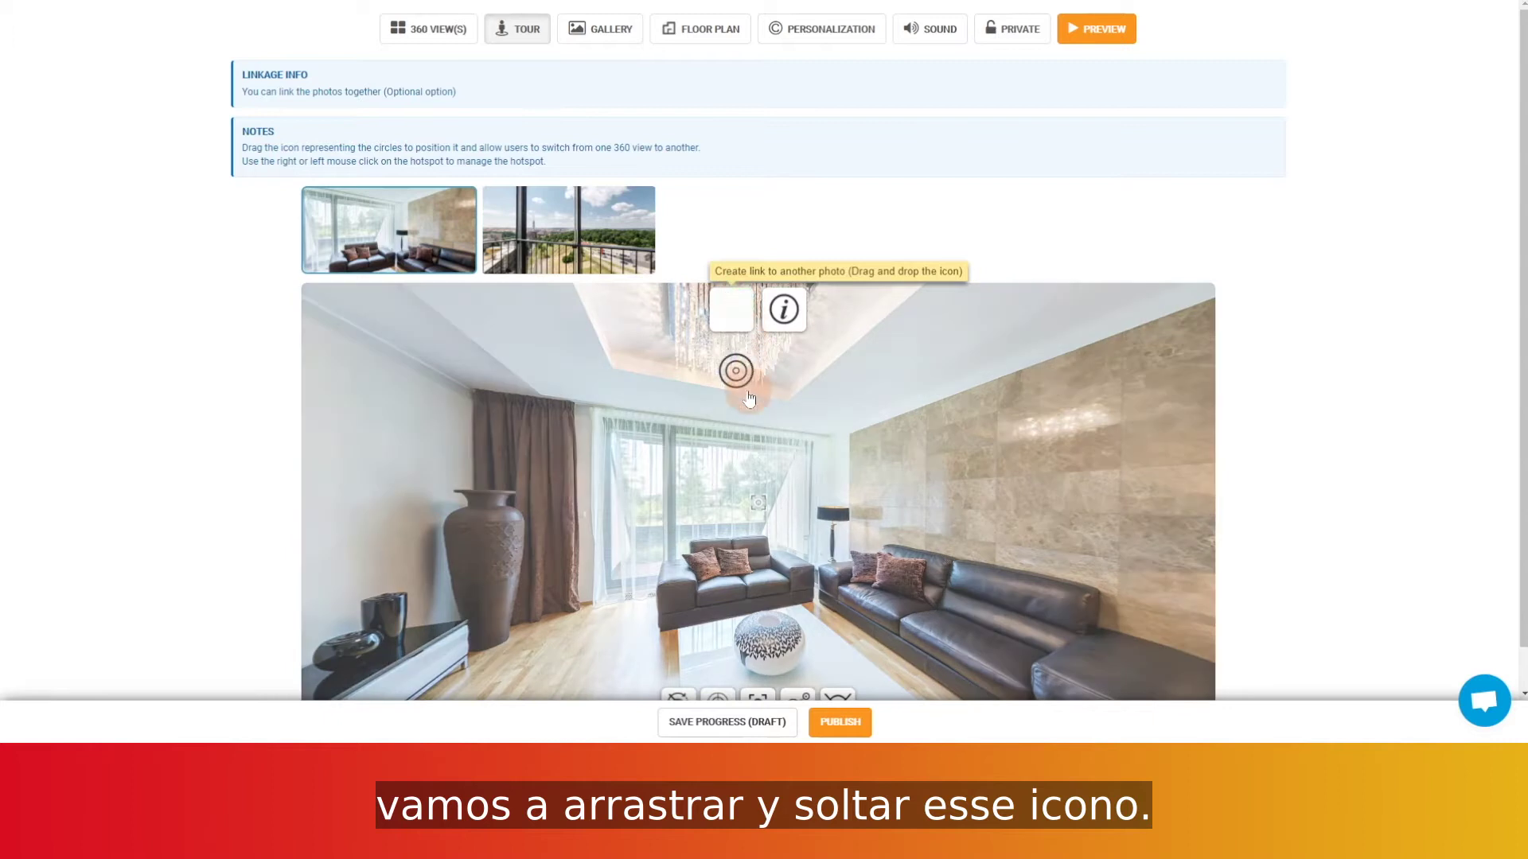
pyautogui.click(716, 385)
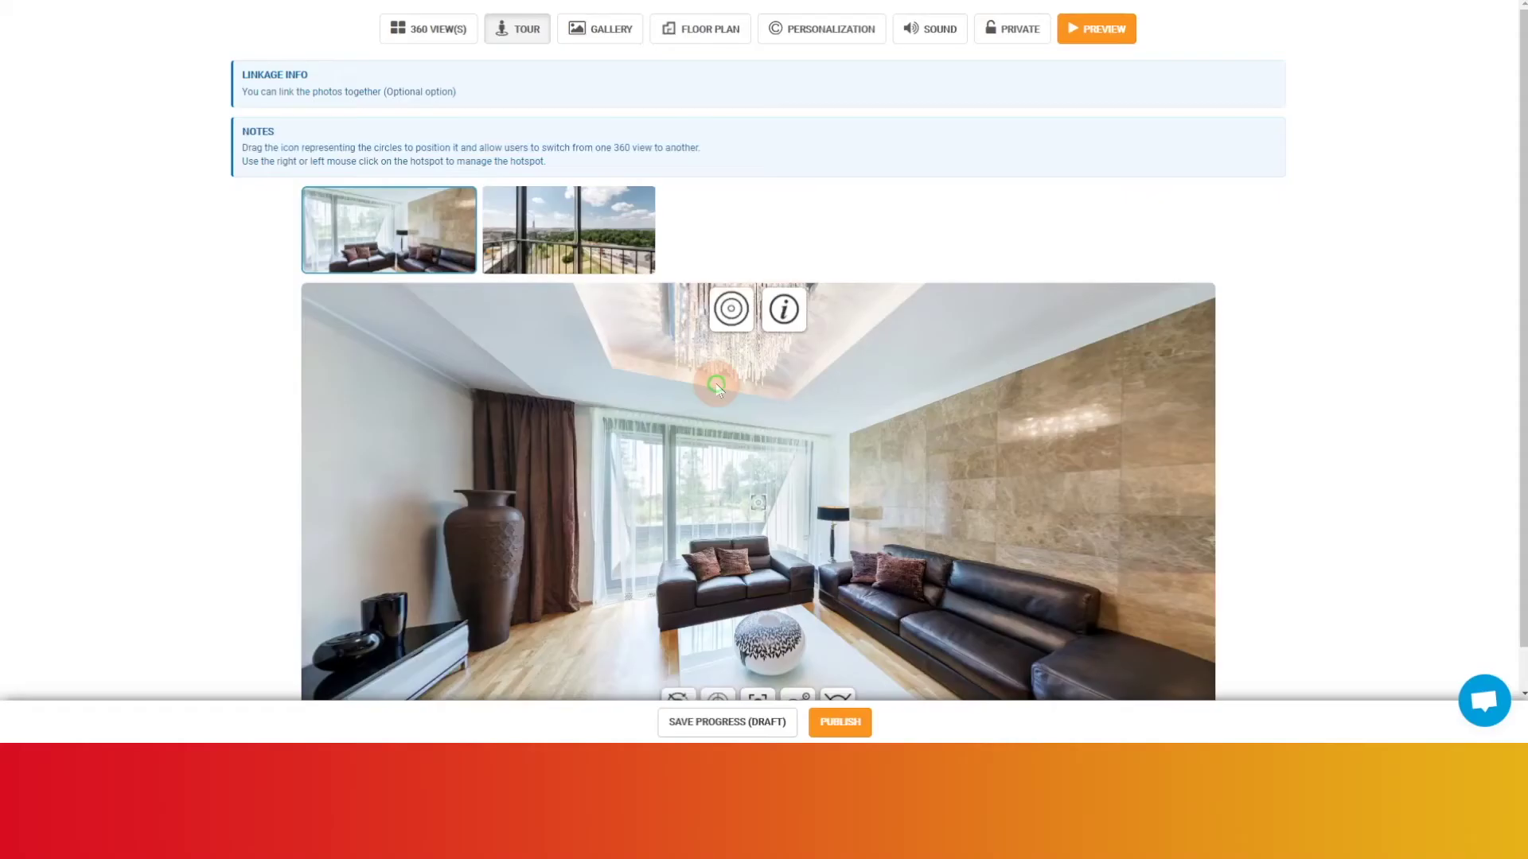
# Step: Drop a hotspot on the balcony doorway that leads back to the living room
pyautogui.click(632, 270)
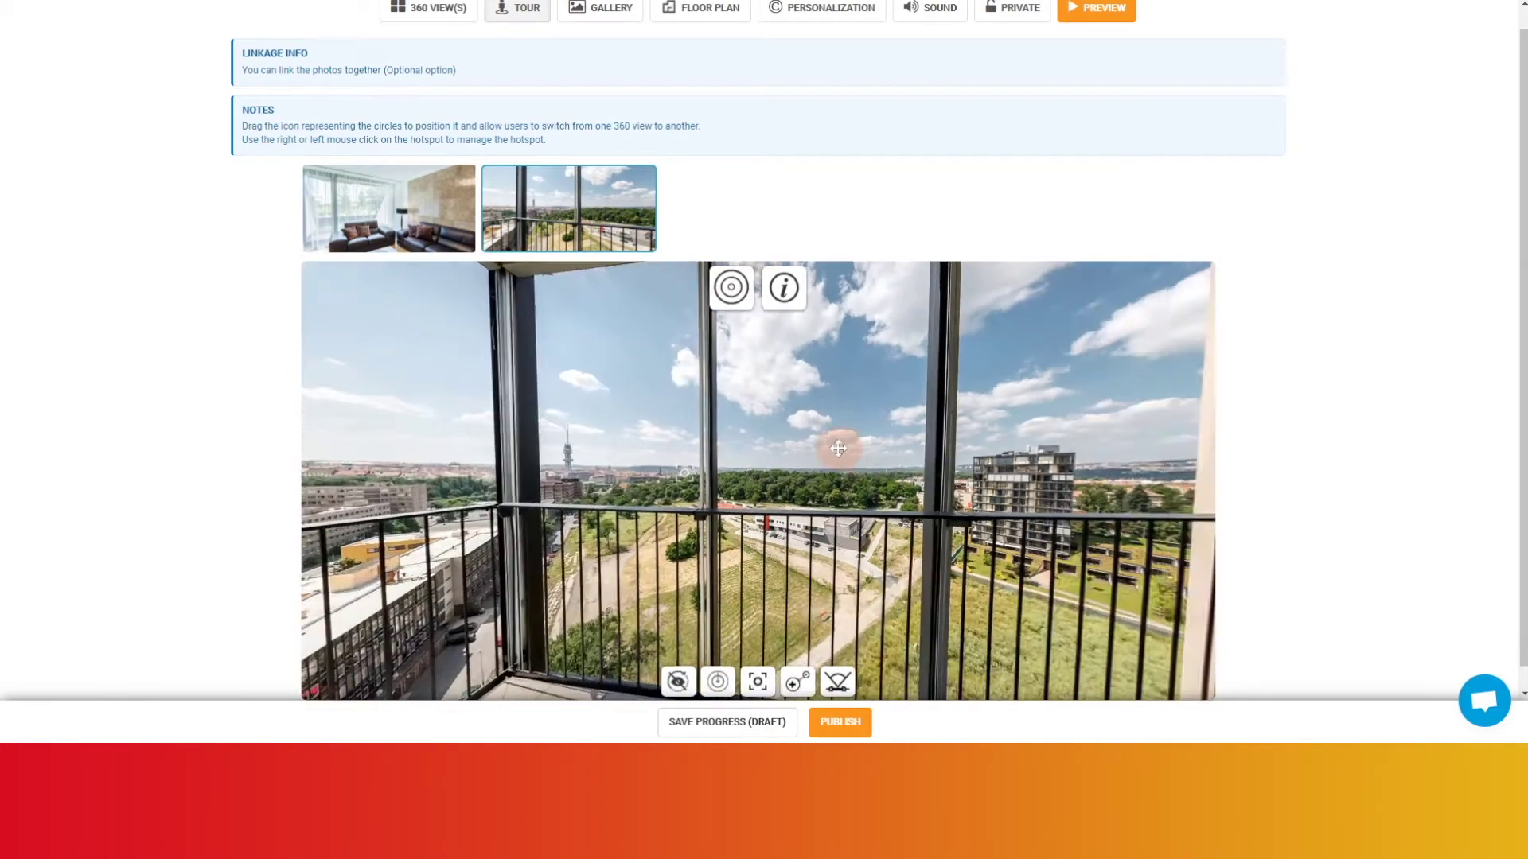
pyautogui.moveTo(840, 448); pyautogui.dragTo(873, 458)
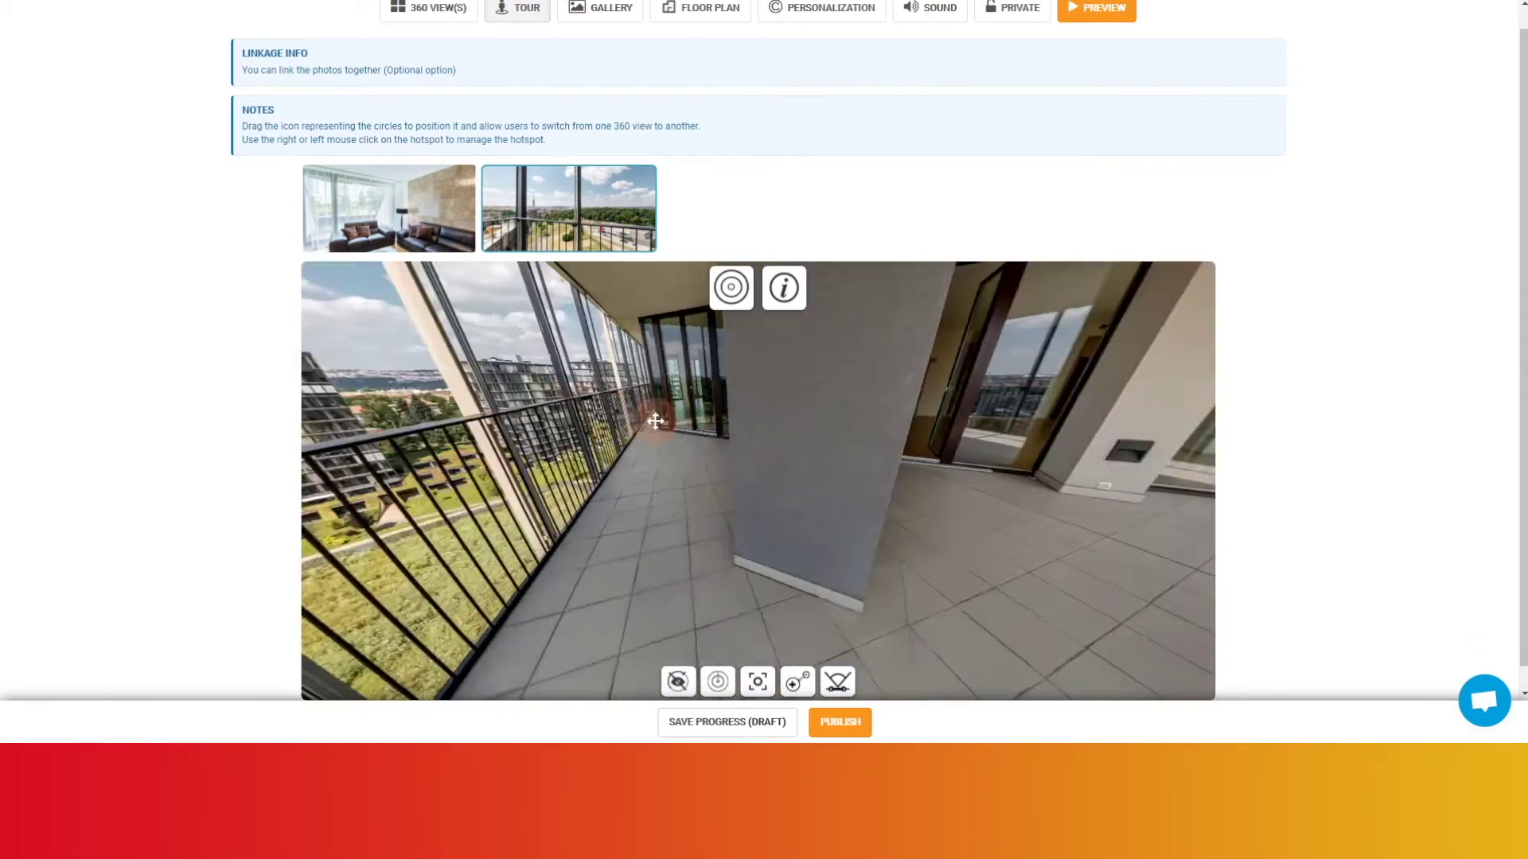
pyautogui.moveTo(733, 306); pyautogui.dragTo(765, 338)
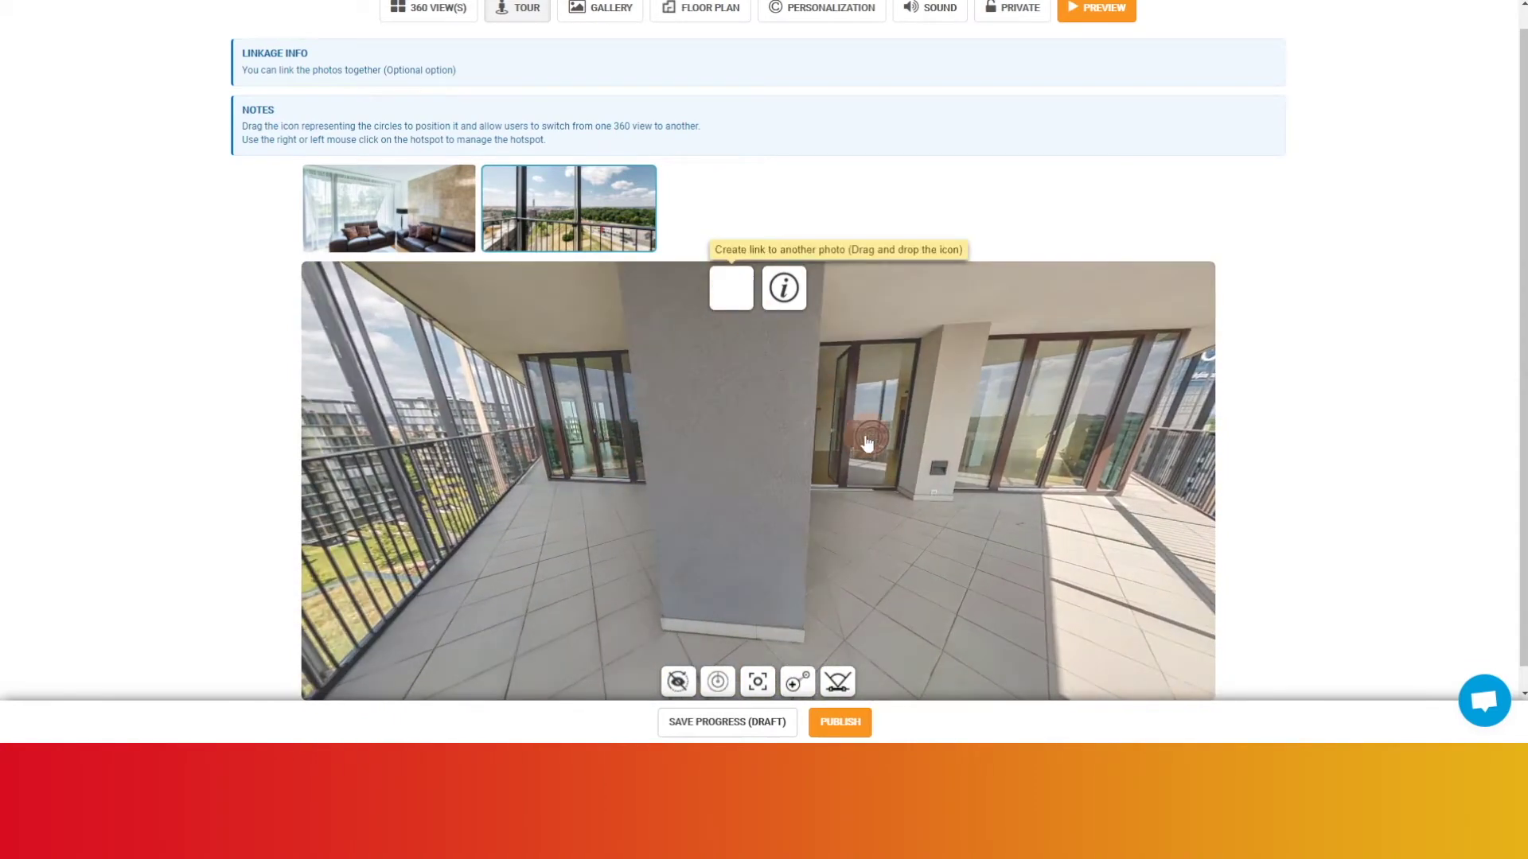
pyautogui.moveTo(868, 442); pyautogui.dragTo(865, 443)
pyautogui.click(833, 382)
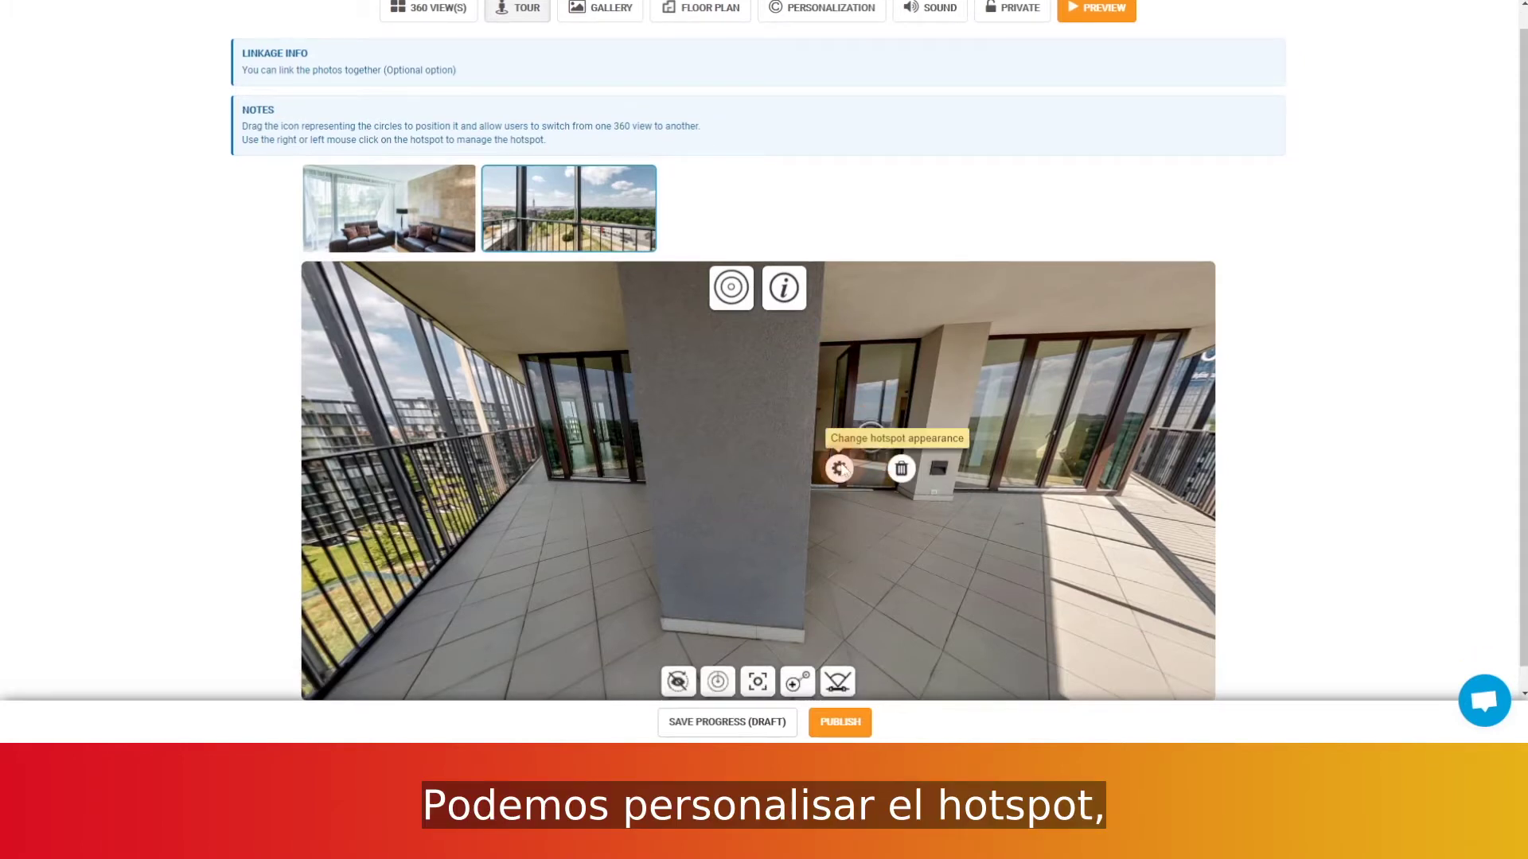
# Step: Enlarge the doorway hotspot to 140% and give it a yellow ring animation
pyautogui.click(837, 470)
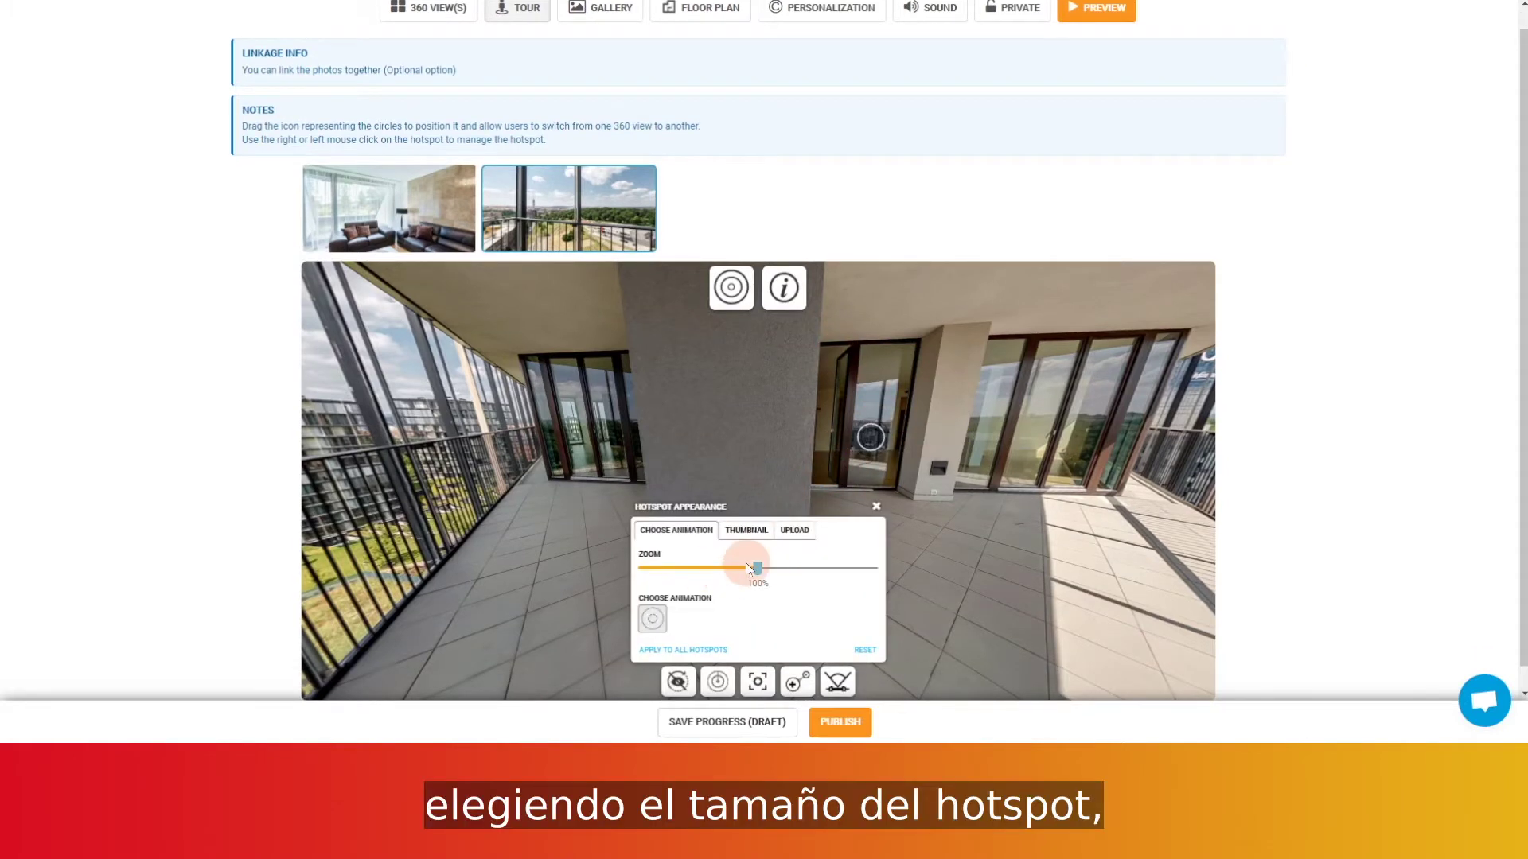
pyautogui.moveTo(759, 570); pyautogui.dragTo(826, 569)
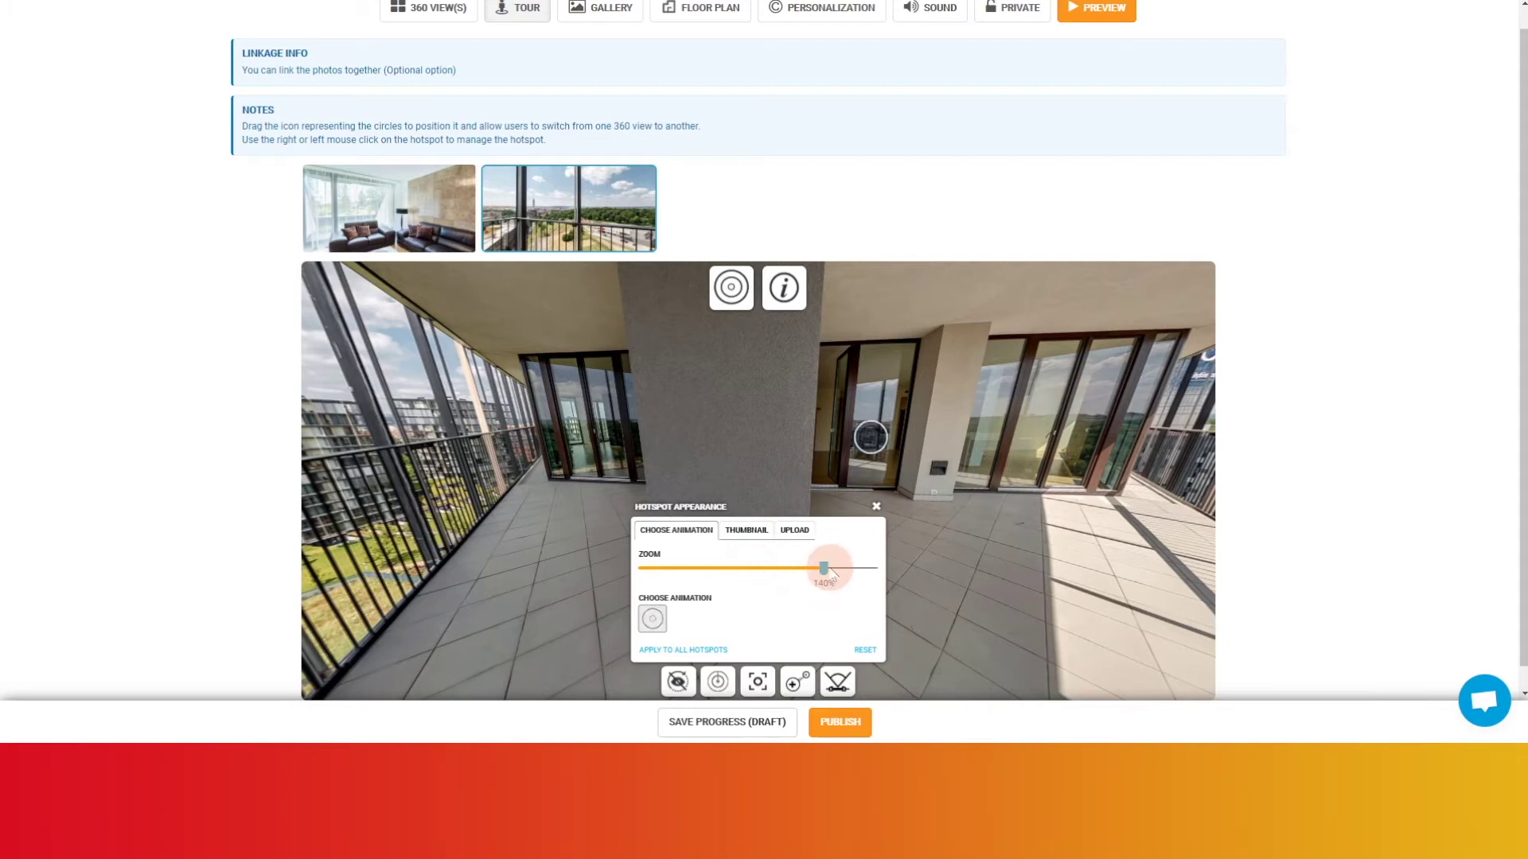
pyautogui.click(652, 619)
pyautogui.click(810, 532)
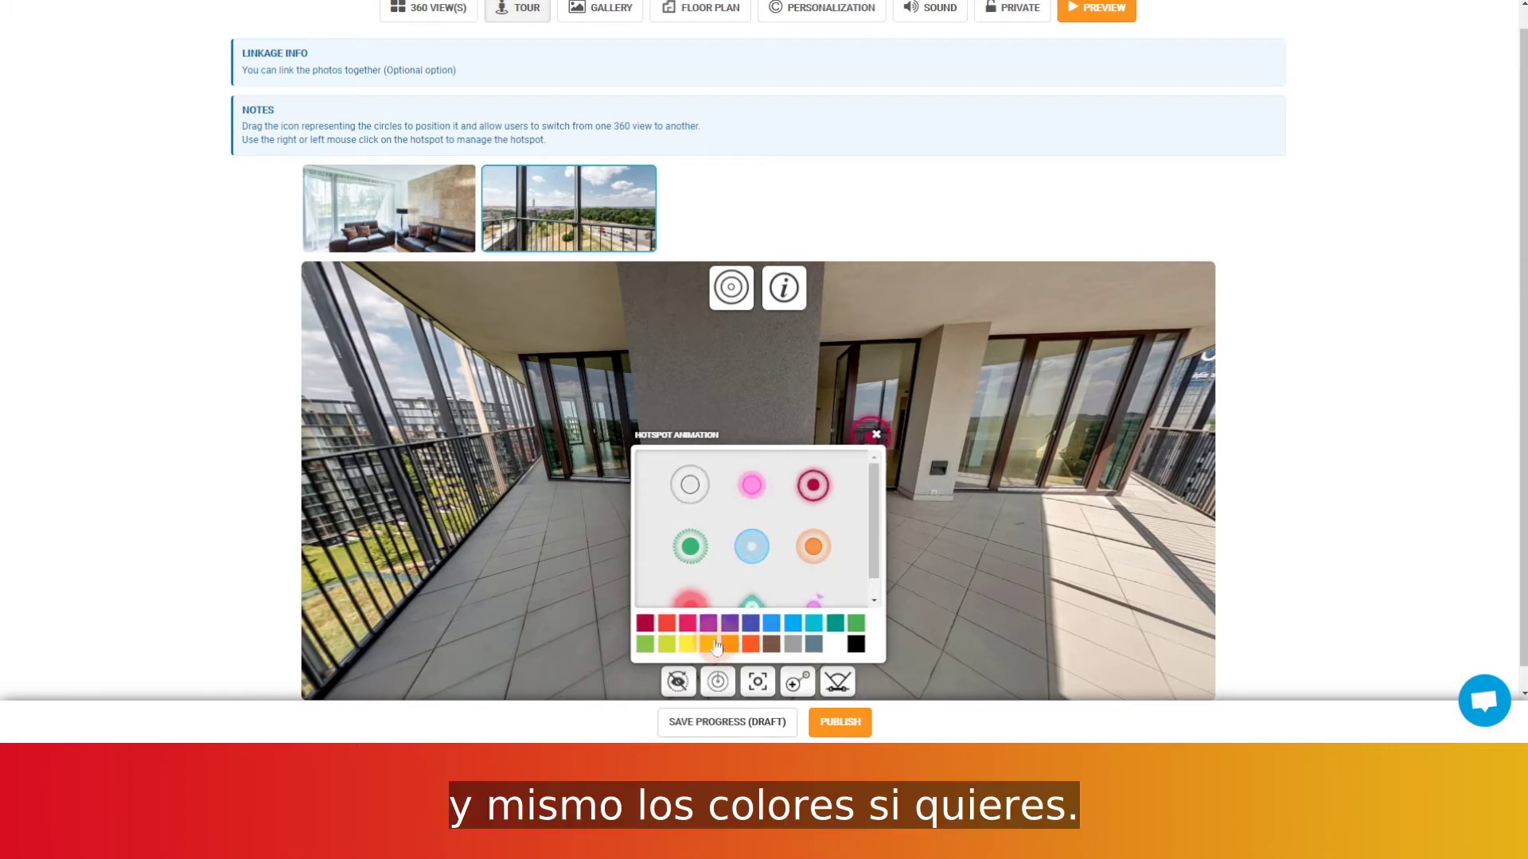
pyautogui.click(688, 644)
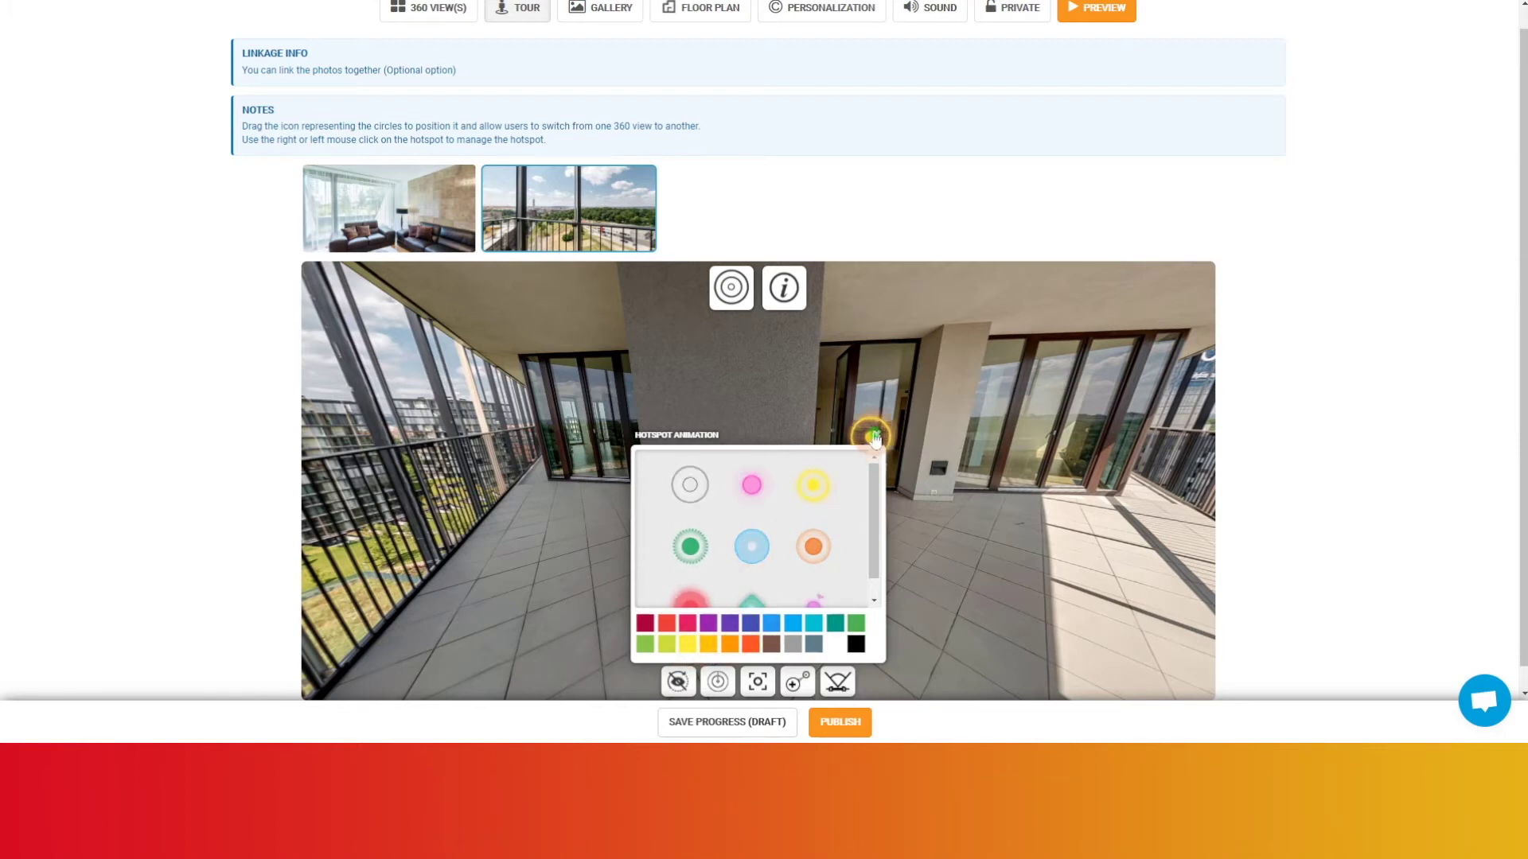
pyautogui.click(808, 502)
# Step: Show the hotspot as a larger photo thumbnail and check the custom image option
pyautogui.click(740, 529)
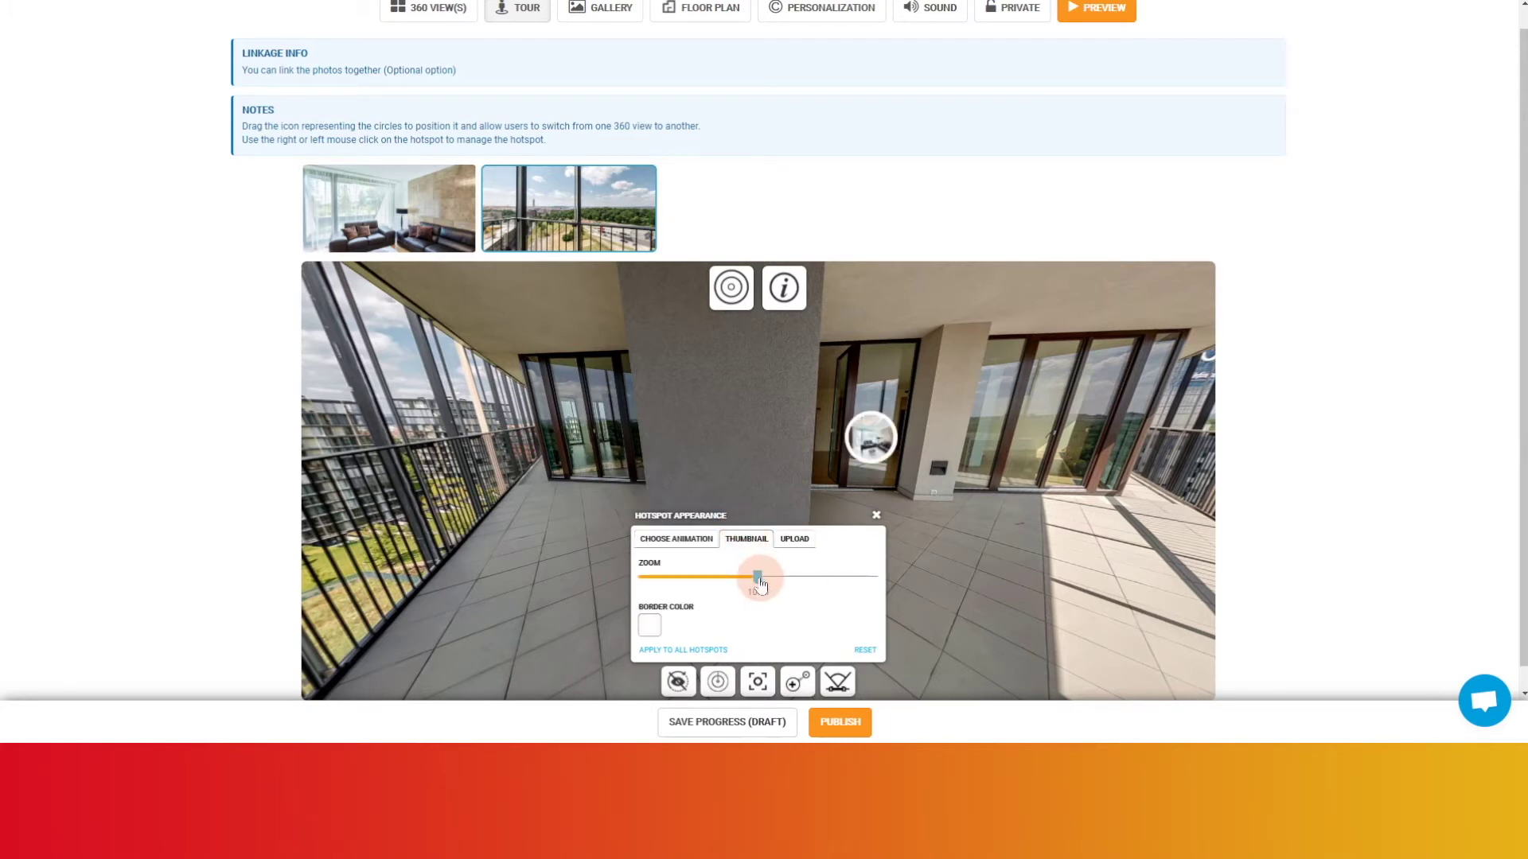
pyautogui.moveTo(760, 582)
pyautogui.mouseDown()
pyautogui.moveTo(841, 581)
pyautogui.moveTo(792, 581)
pyautogui.mouseUp()
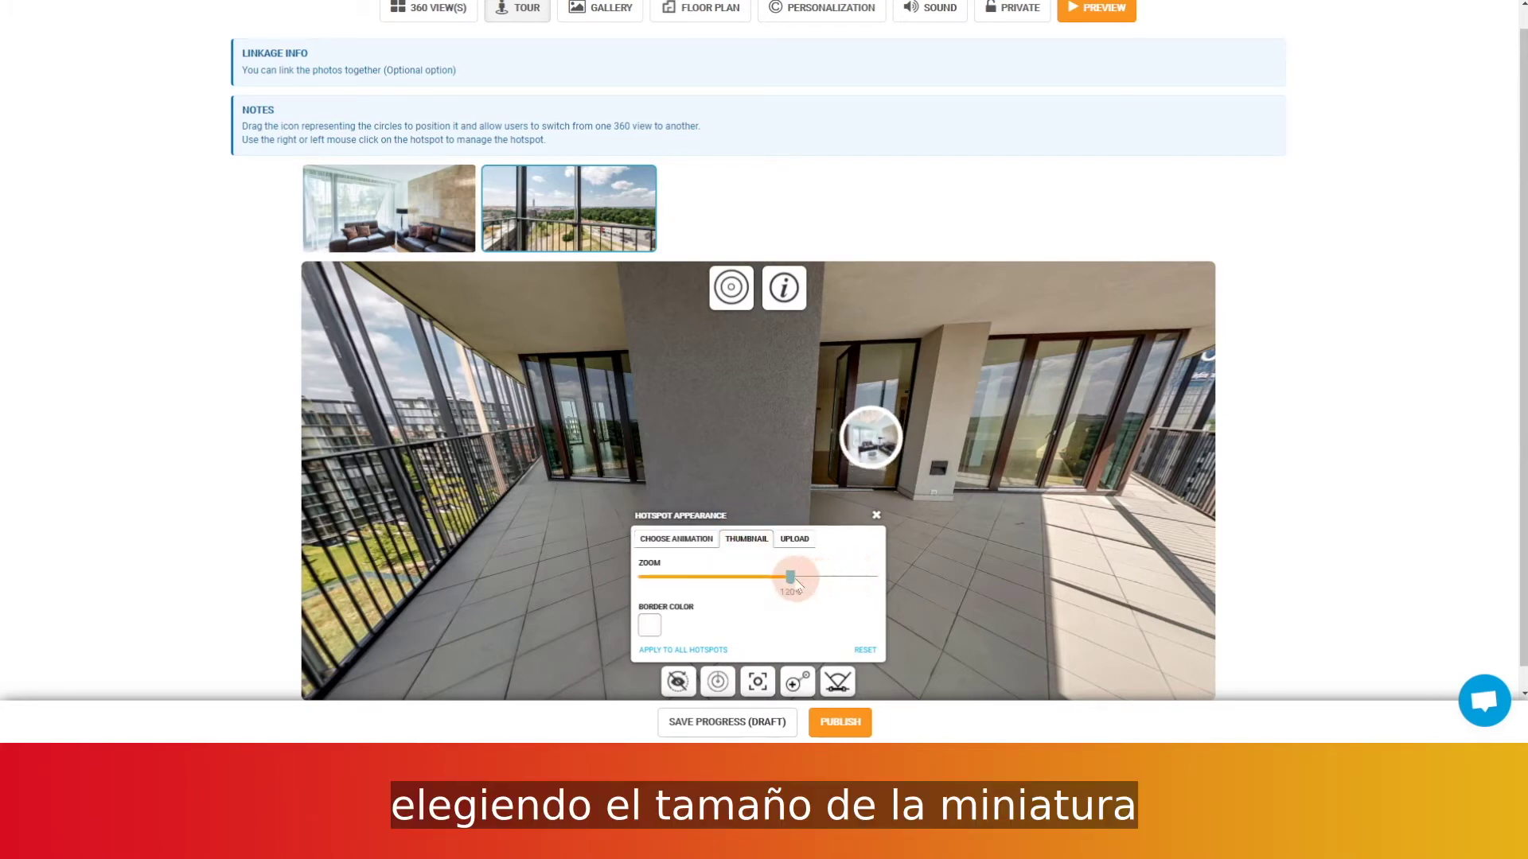
pyautogui.click(805, 541)
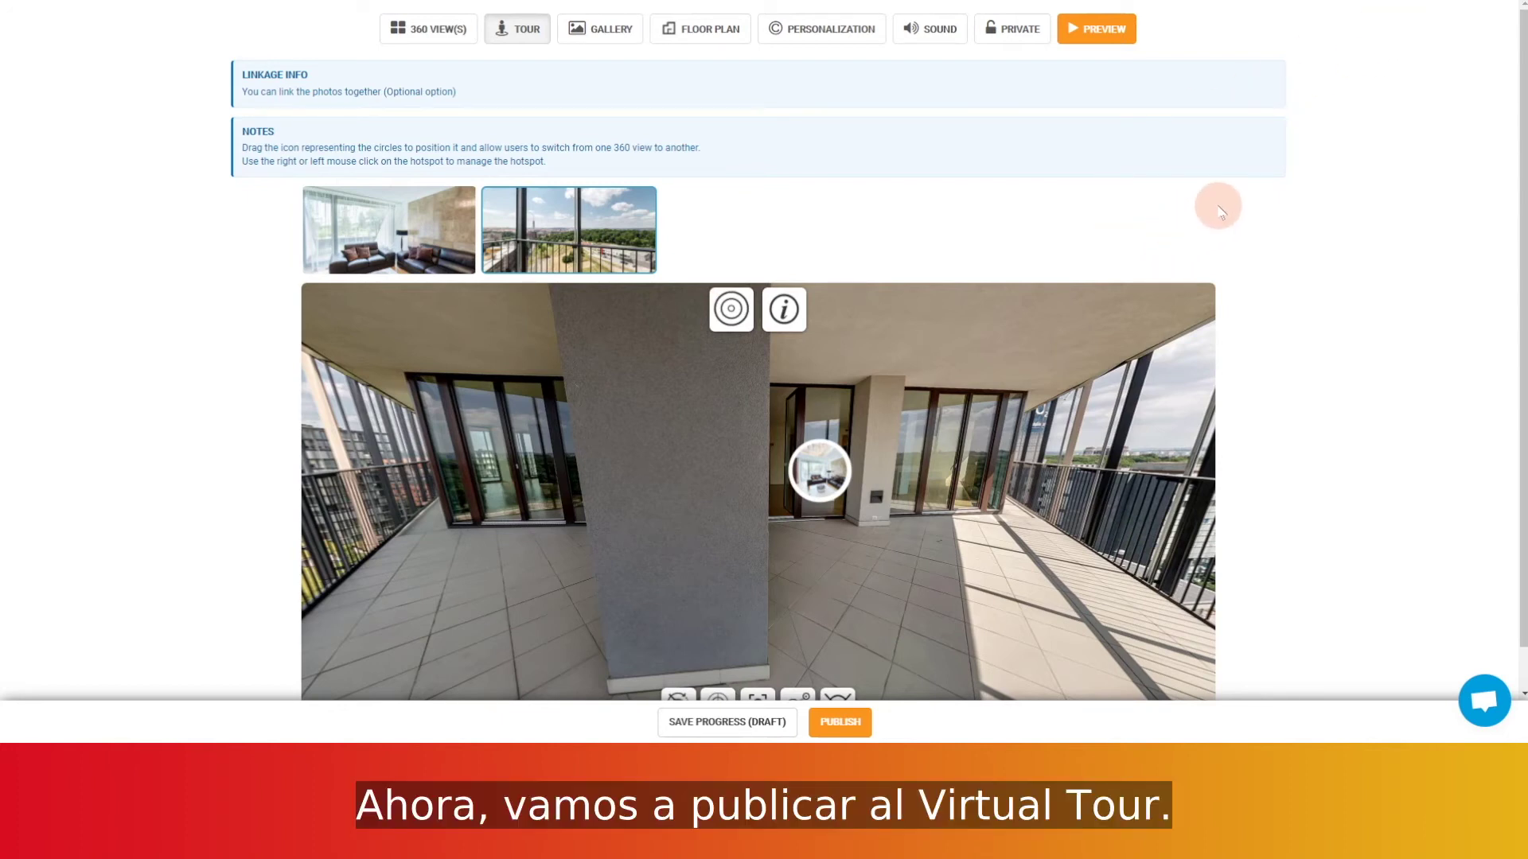
pyautogui.scroll(-1, 1233, 230)
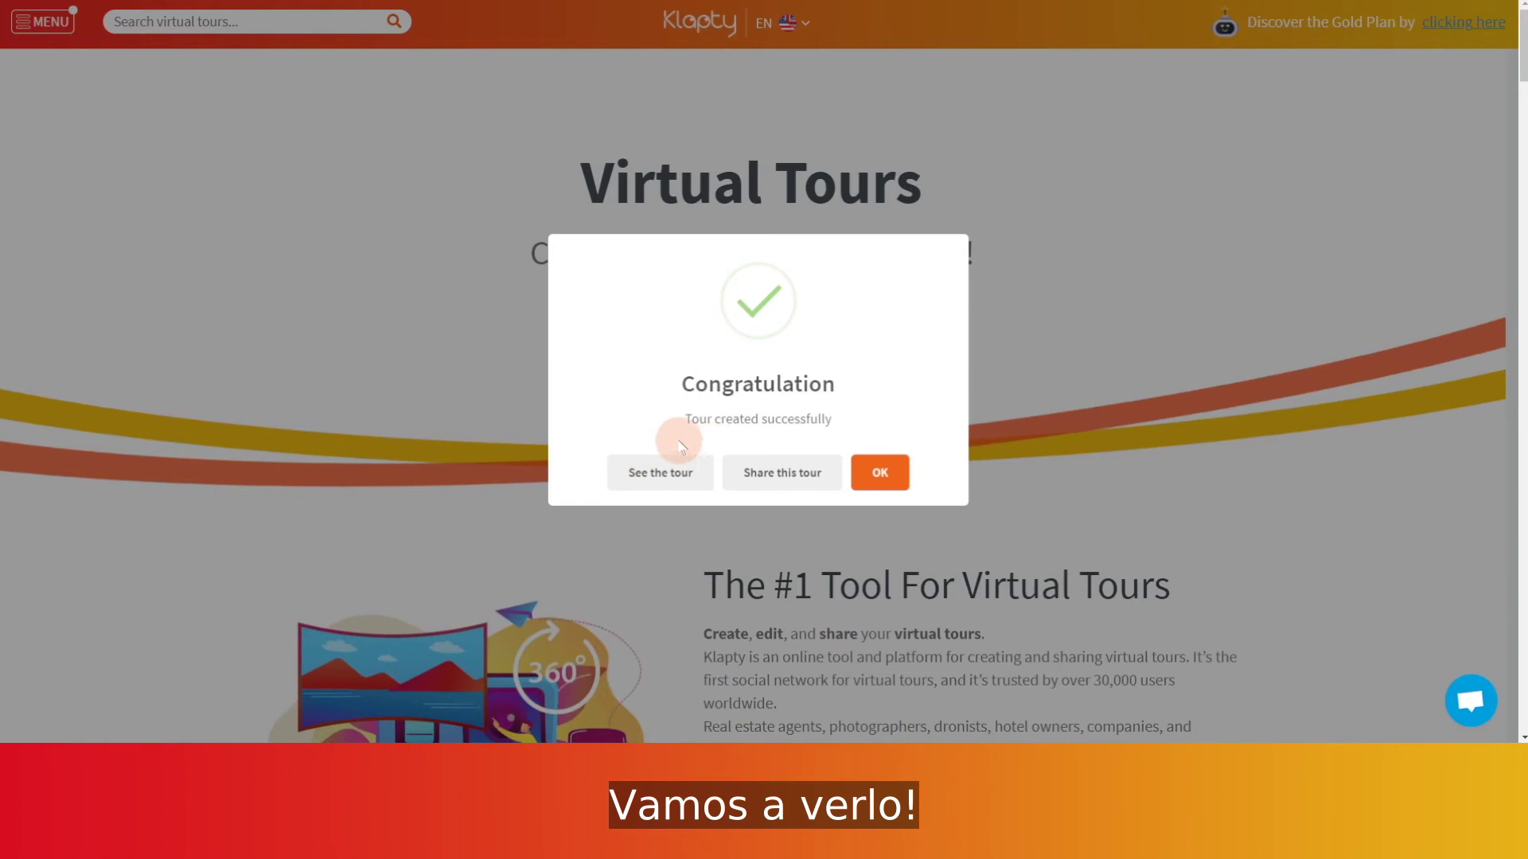
# Step: Open the published tour and follow the living room hotspot to the balcony
pyautogui.click(666, 474)
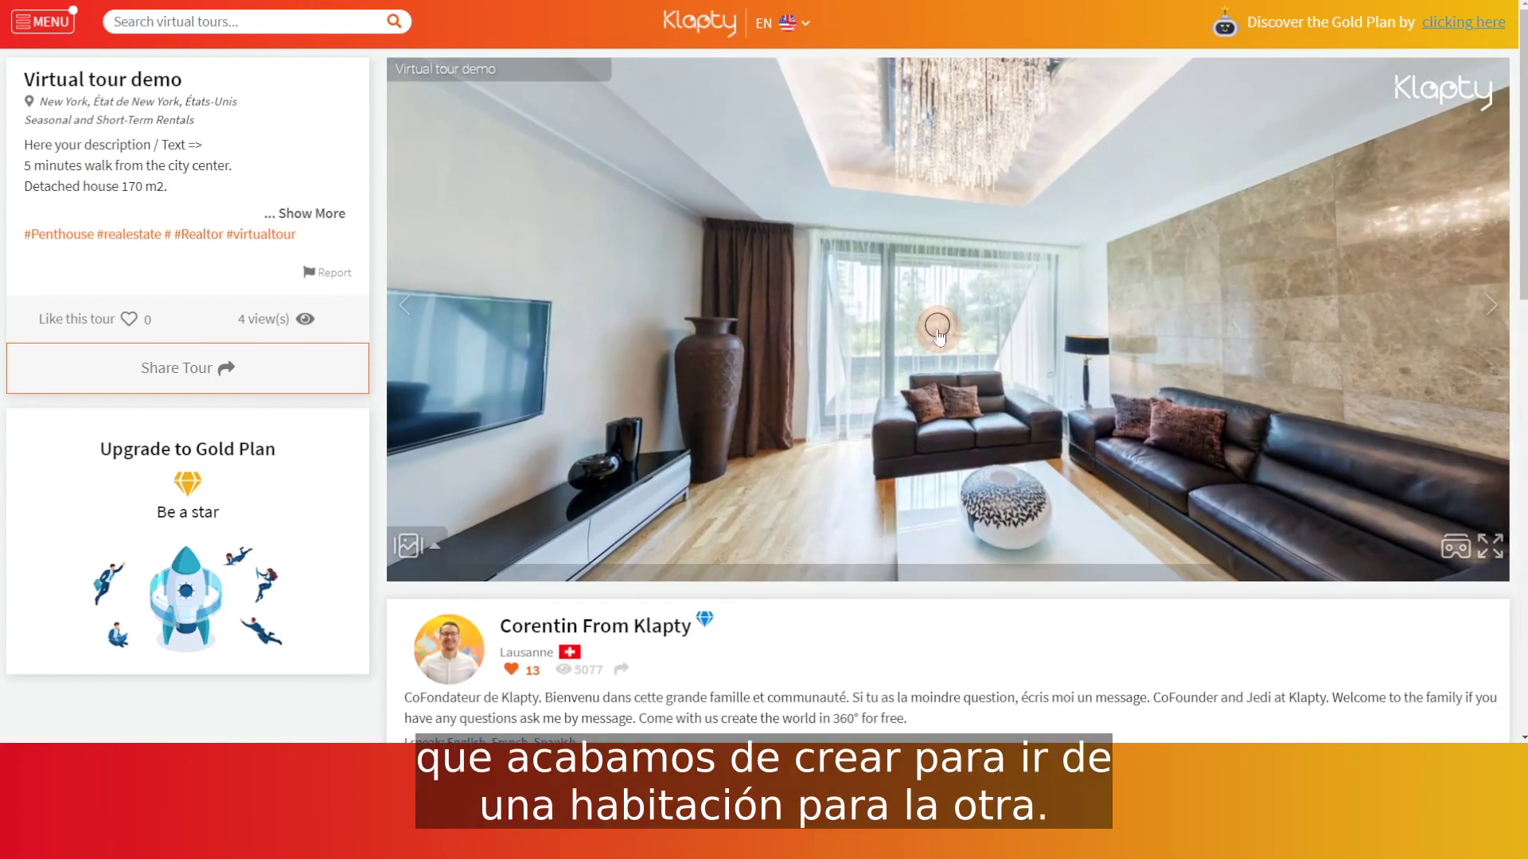
pyautogui.click(938, 332)
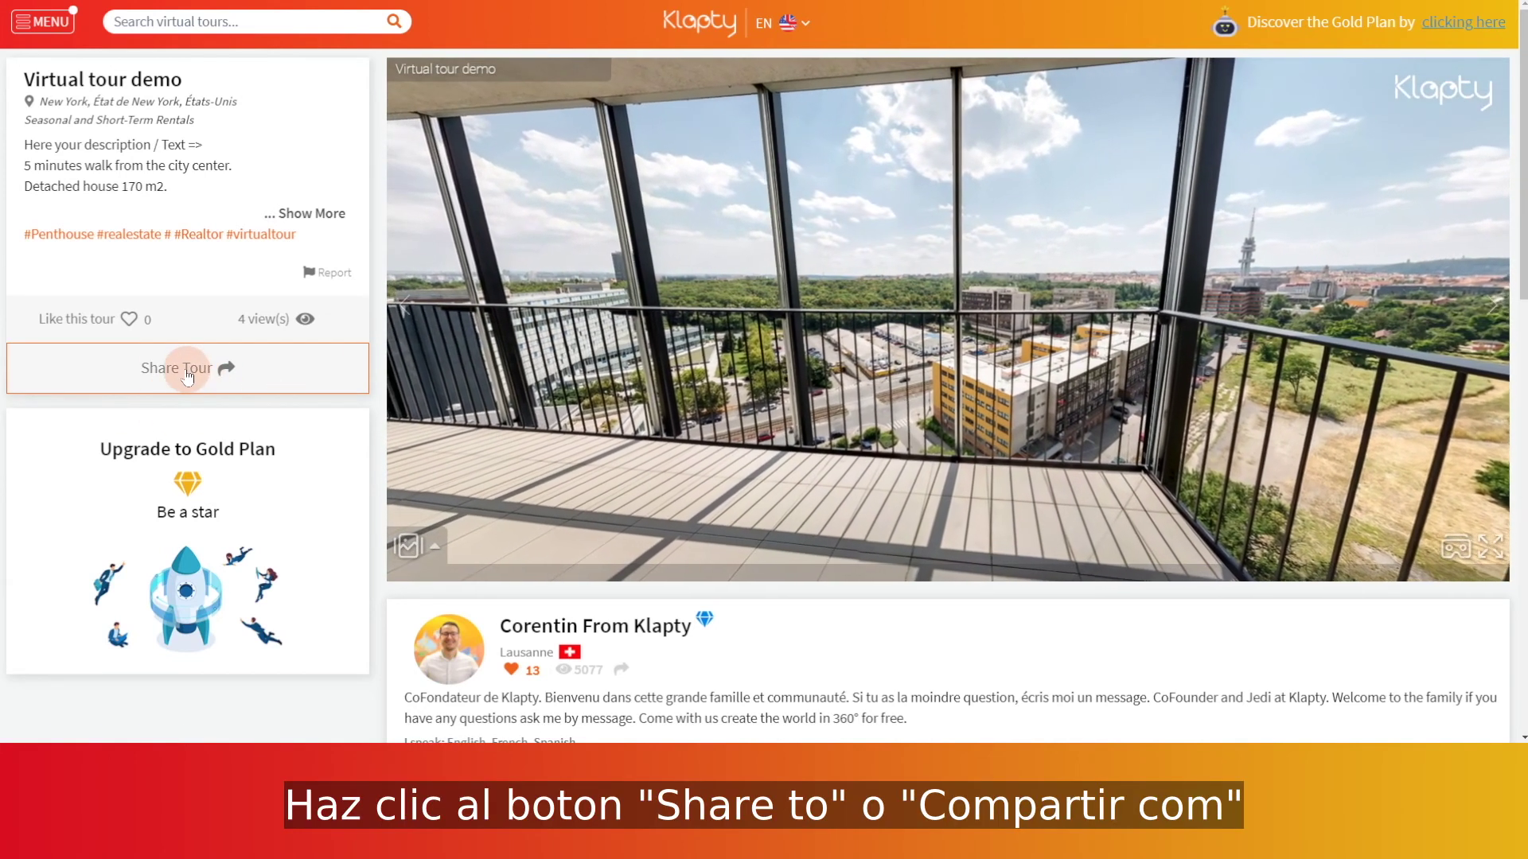
# Step: Open the Share Tour dialog with its links, embed code and QR code
pyautogui.click(191, 370)
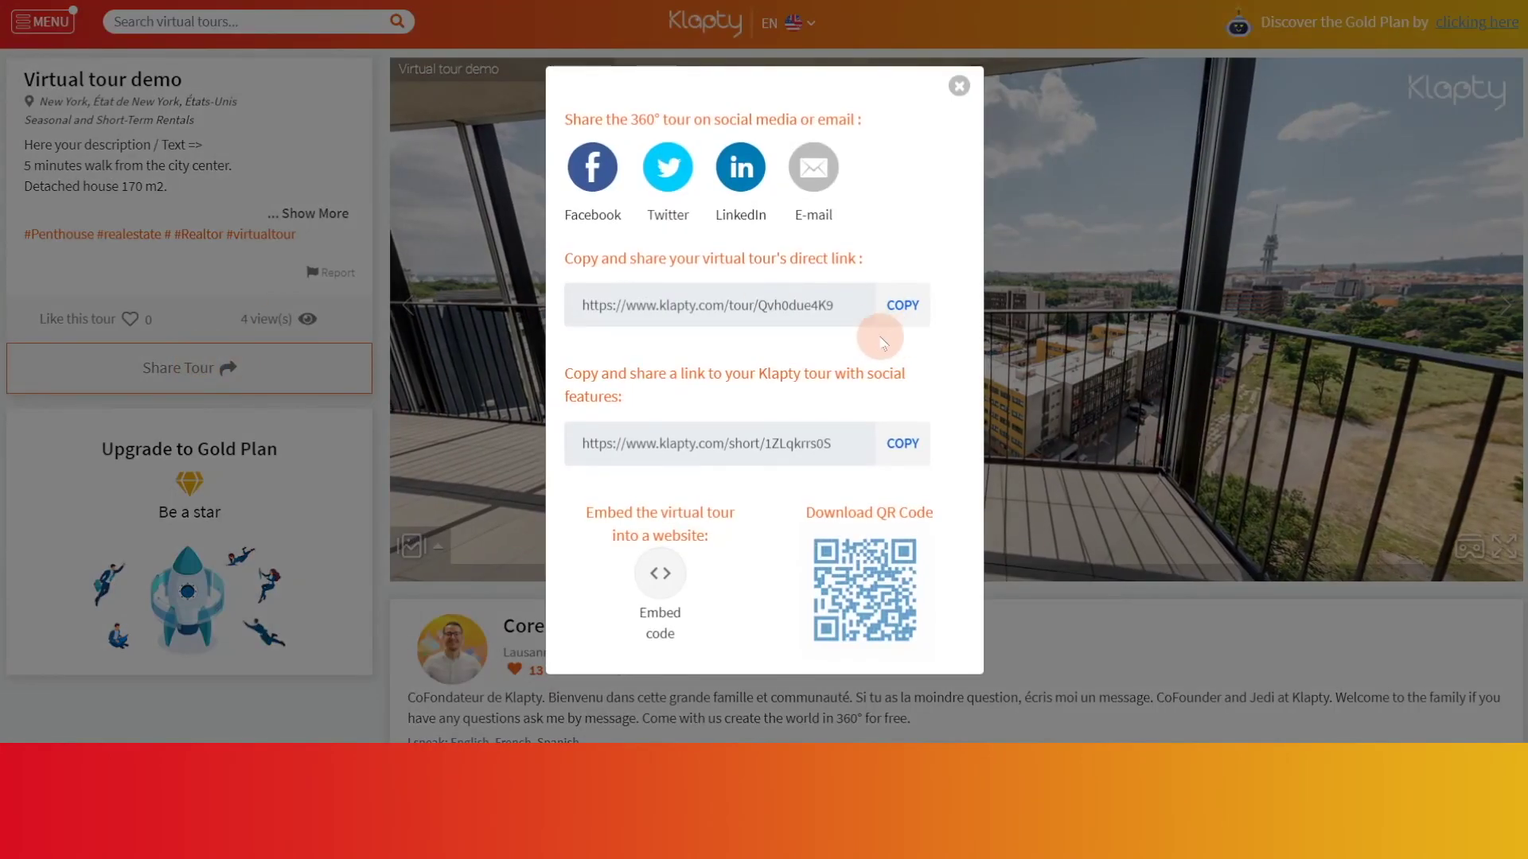